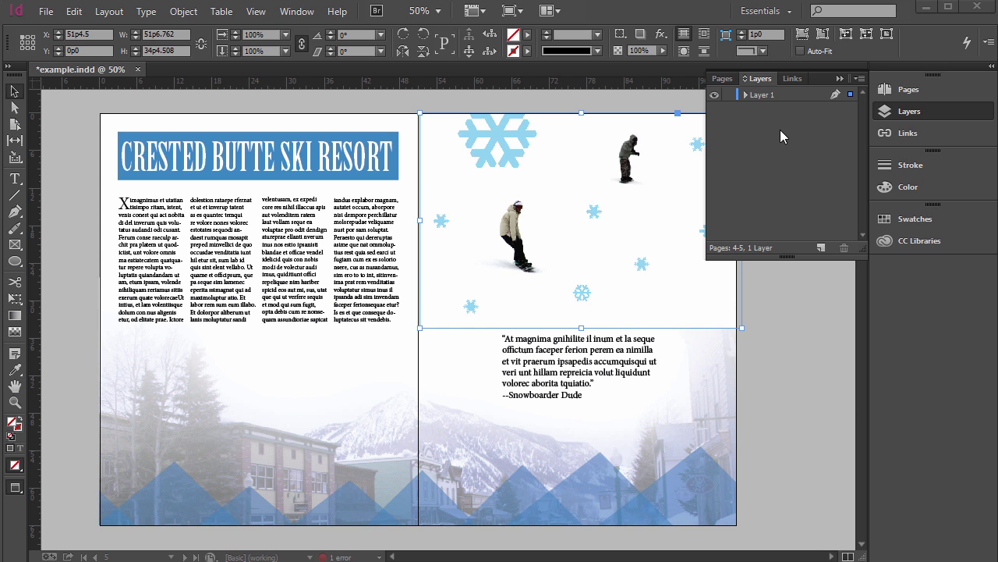
- Activate the InDesign window and deselect the snowboarder image frame on the ski resort spread
left_click(12, 95)
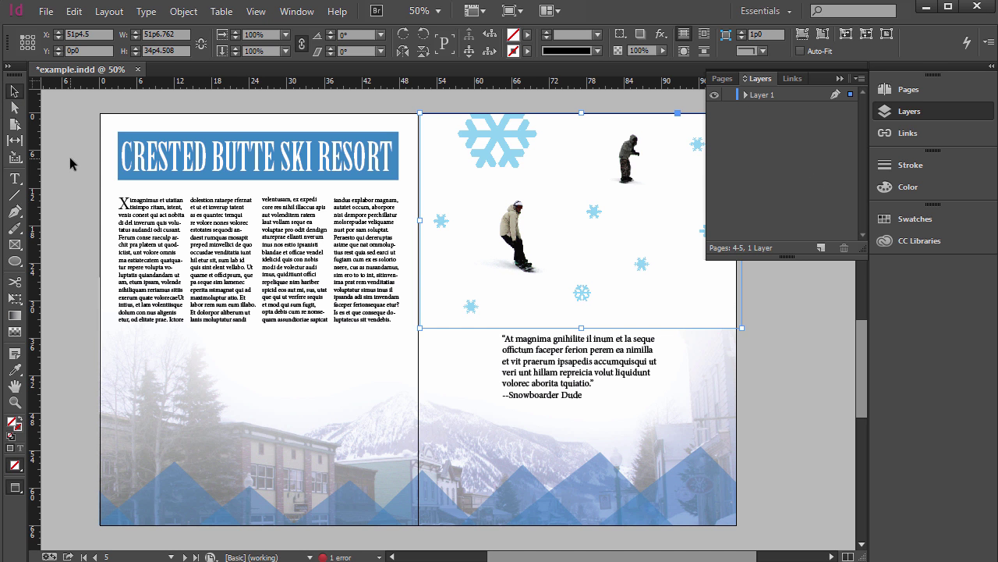
left_click(69, 156)
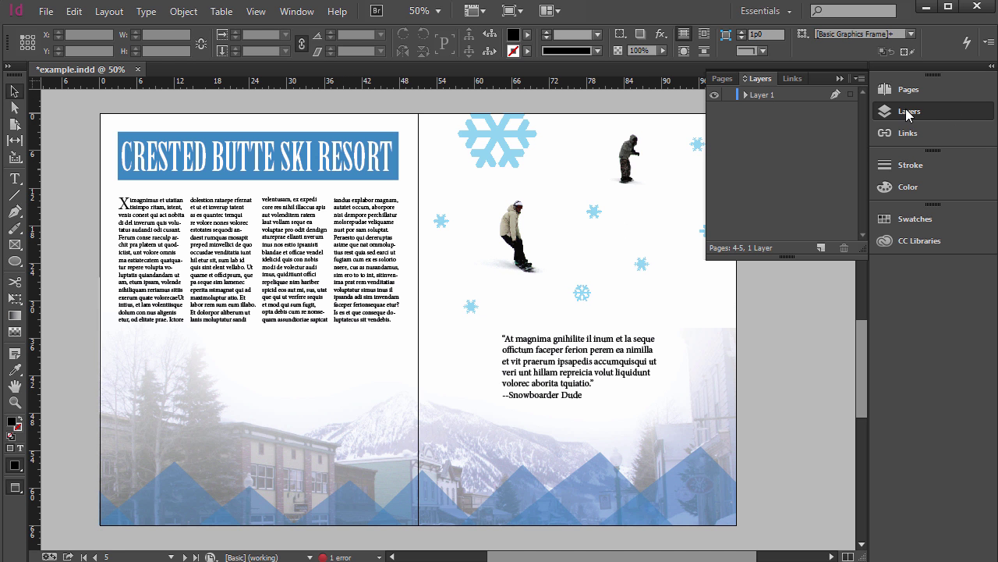
left_click(290, 12)
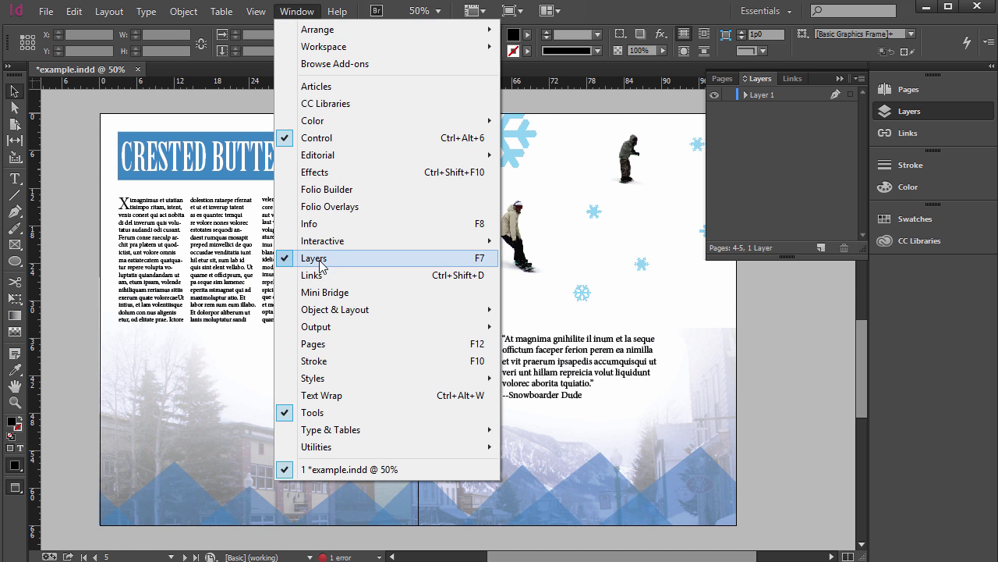
left_click(783, 196)
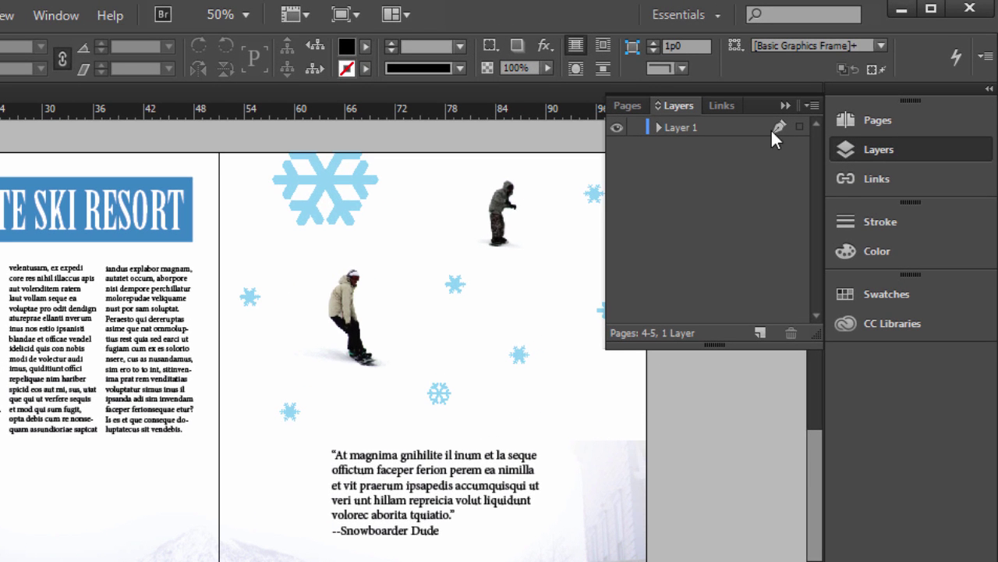
left_click(617, 127)
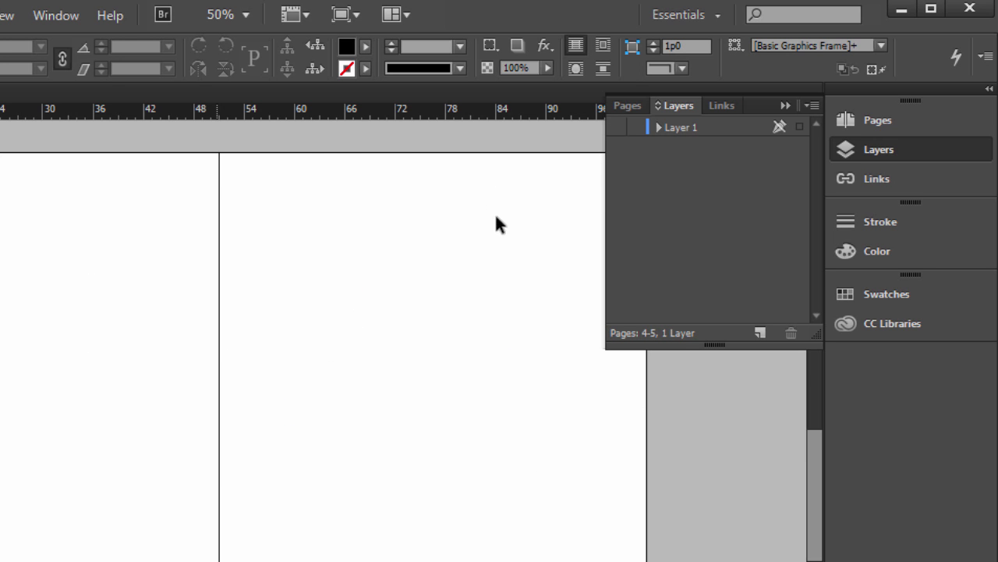
left_click(617, 127)
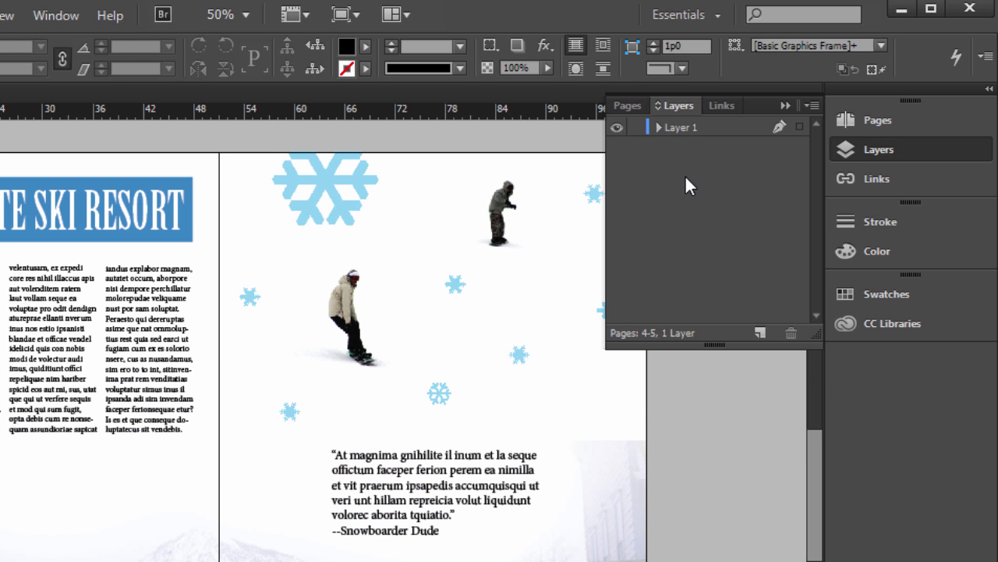
- Expand Layer 1 and scroll through its snowflakes.psd frames and quote text frame
left_click(659, 127)
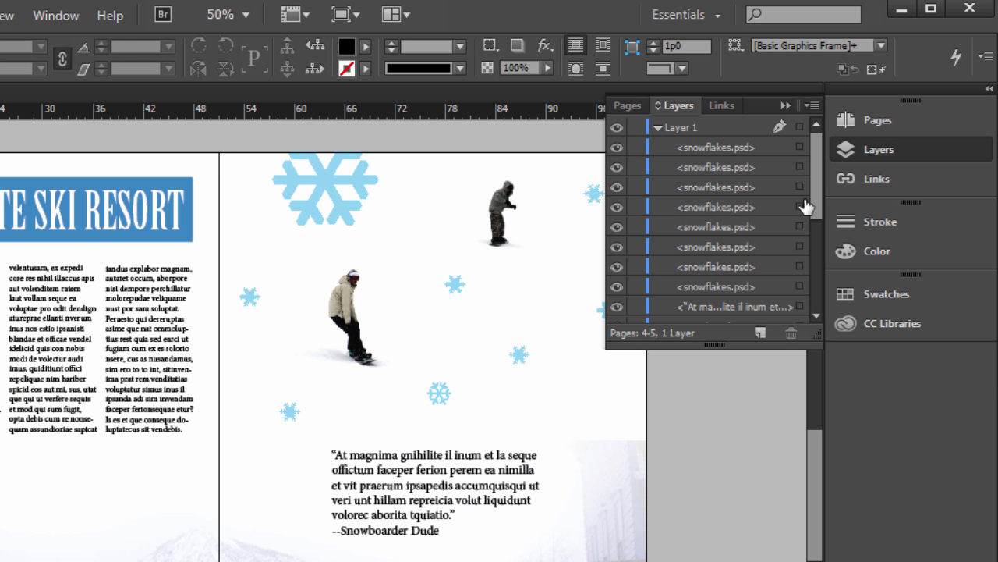
mouse_move(815, 199)
left_mouse_down()
mouse_move(818, 286)
mouse_move(813, 223)
mouse_move(687, 220)
mouse_move(840, 218)
mouse_move(817, 236)
mouse_move(818, 293)
left_mouse_up()
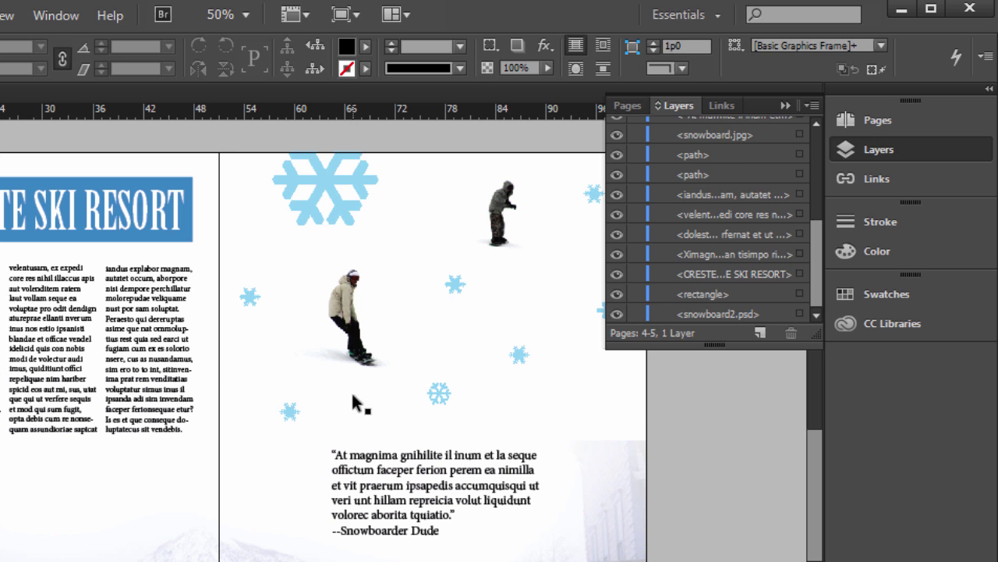
scroll(815, 271, "up", 5)
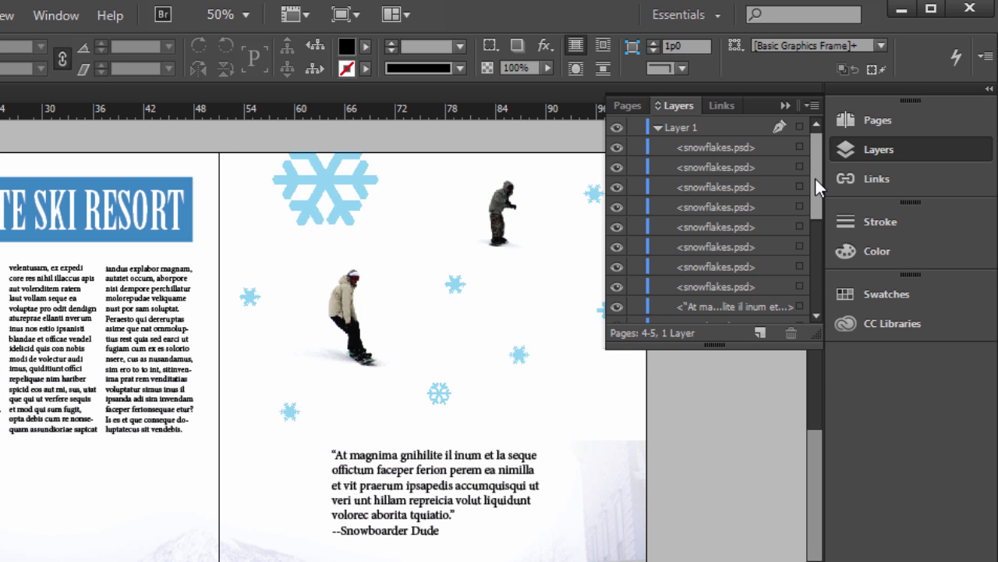
left_click_drag(815, 179, 823, 130)
- Hide and re-show three snowflakes one at a time using their eye icons
left_click(617, 189)
left_click(617, 187)
left_click(618, 169)
left_click(616, 167)
left_click(616, 148)
left_click(616, 147)
- Select the first snowflake via Select Item(s), then select each item in turn down to the quote frame
right_click(702, 152)
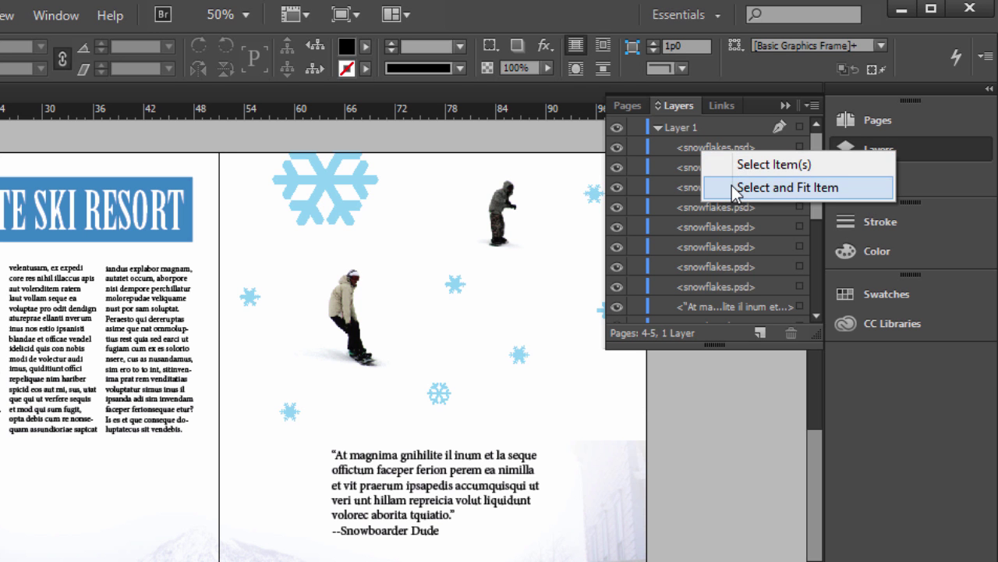
left_click(745, 165)
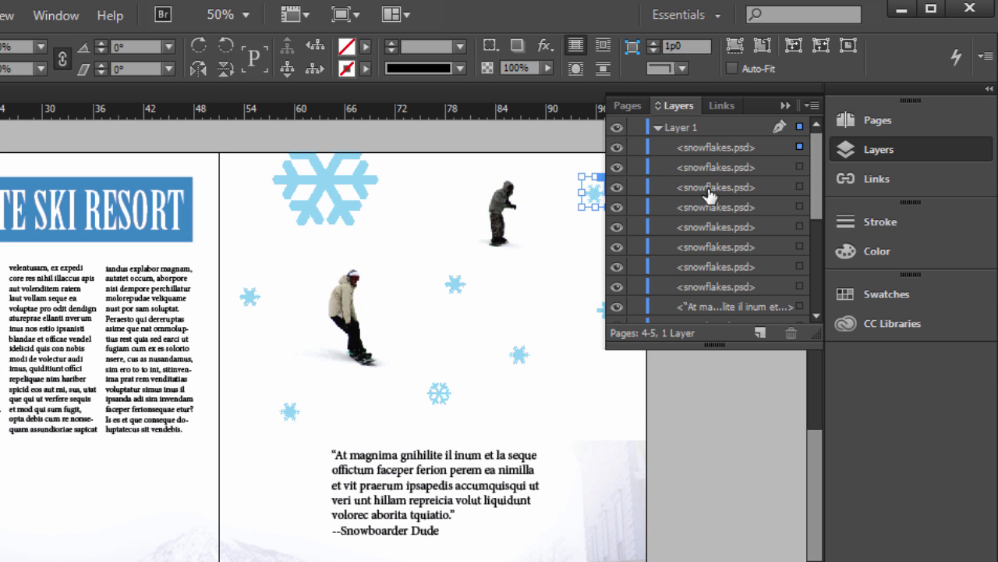
left_click(708, 153)
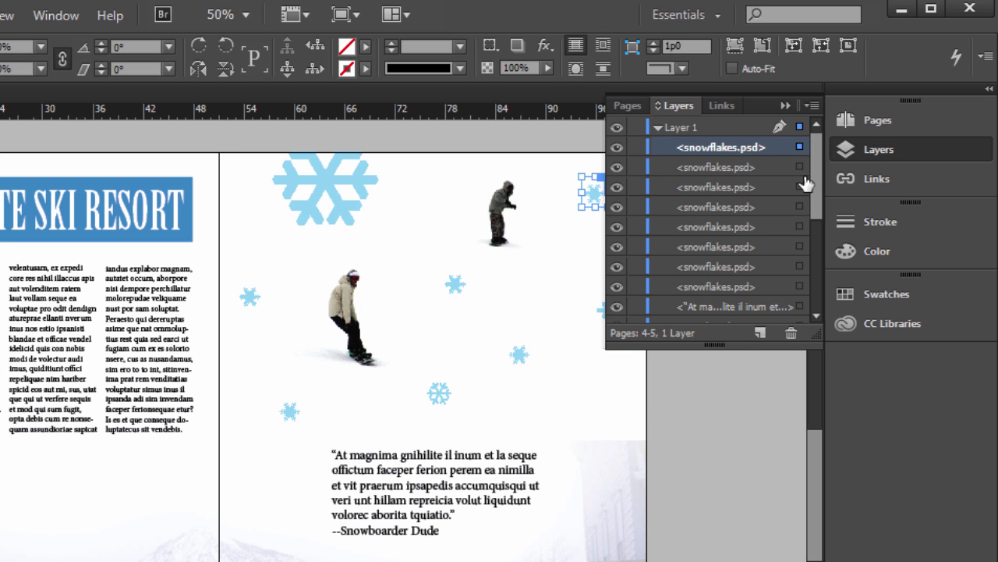
left_click(800, 167)
left_click(799, 187)
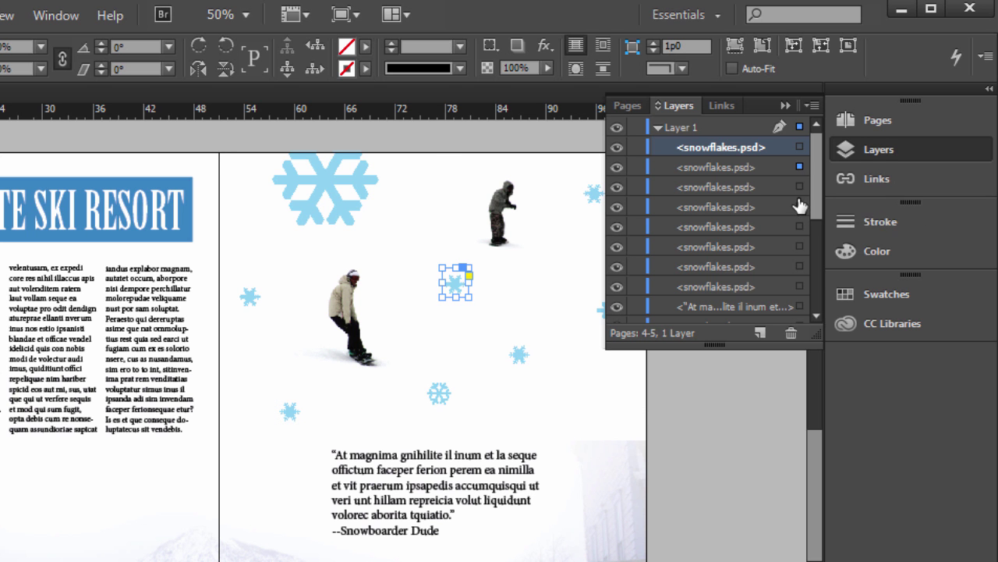
left_click(799, 207)
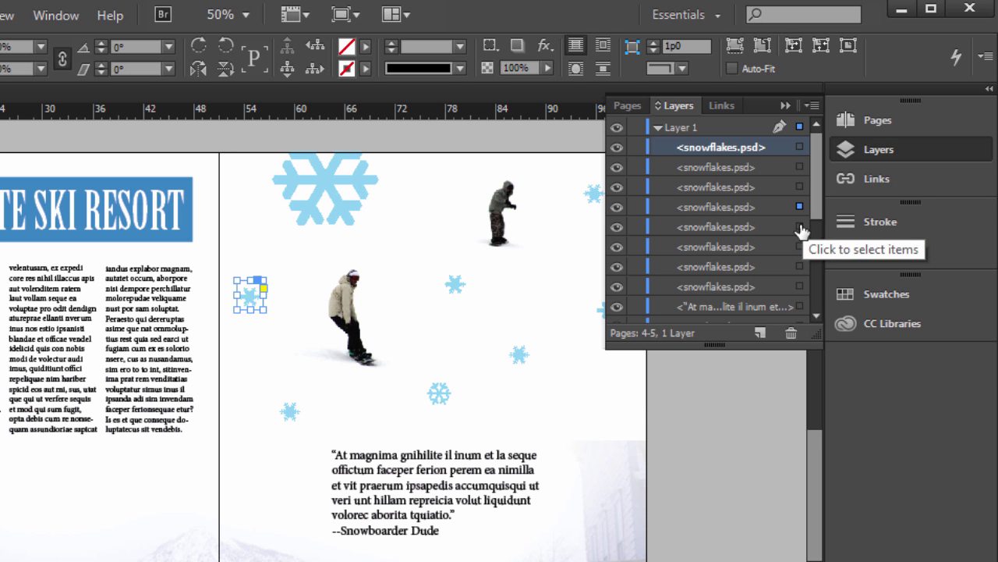
left_click(800, 226)
left_click(800, 247)
left_click(800, 266)
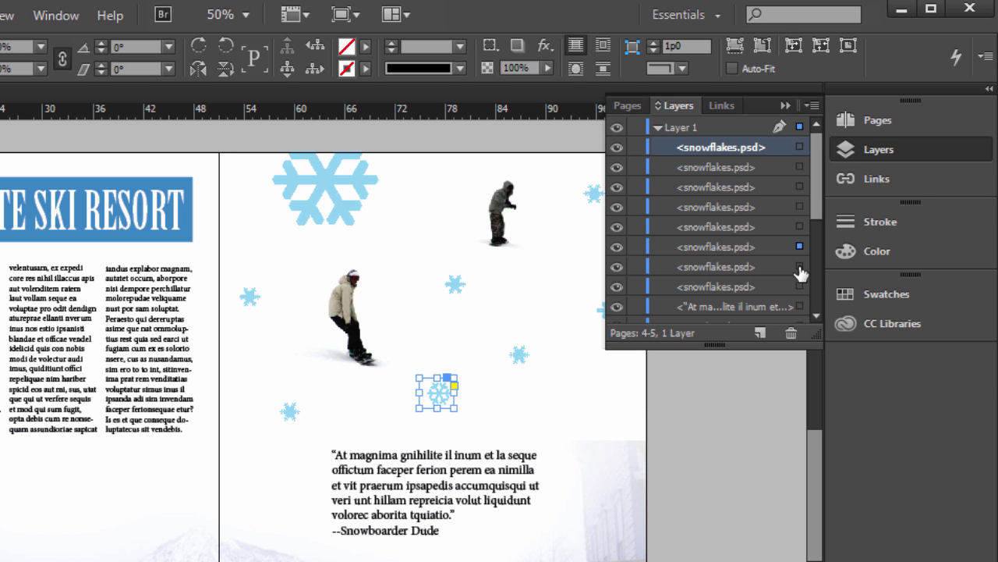
left_click(799, 286)
left_click(800, 307)
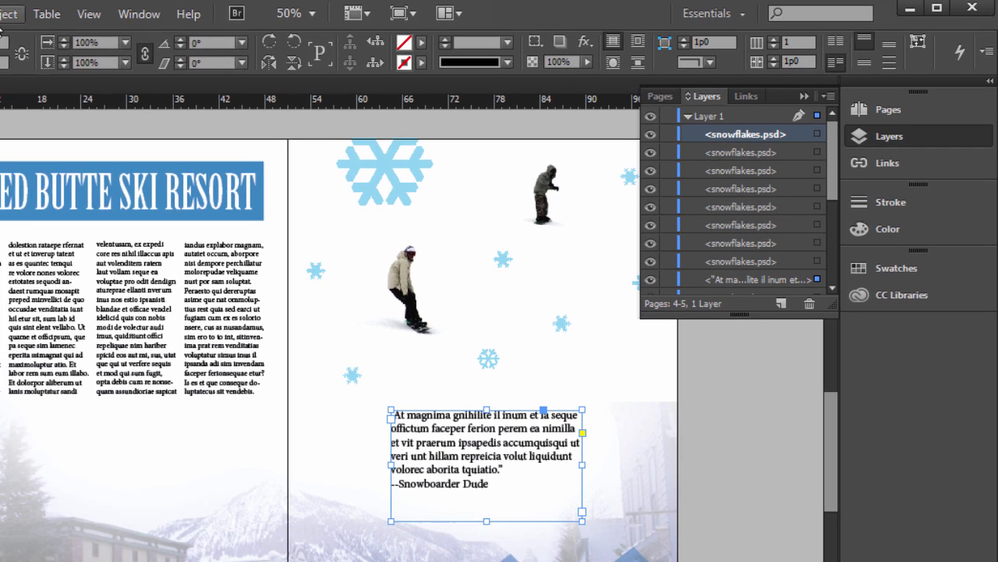
- Browse Object > Arrange without changing anything, then select the snowboard.jpg photo frame in Layers
left_click(0, 14)
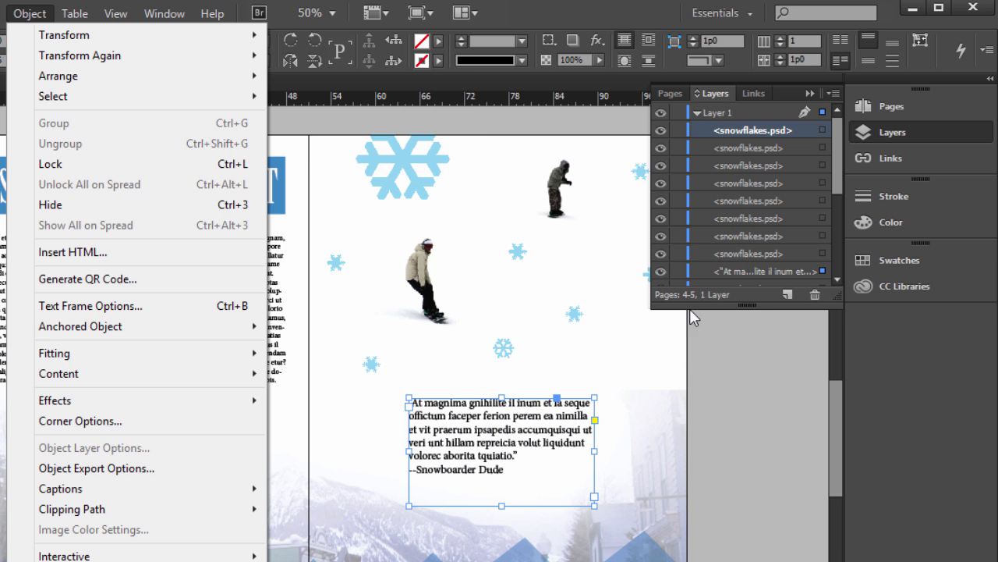
mouse_move(88, 76)
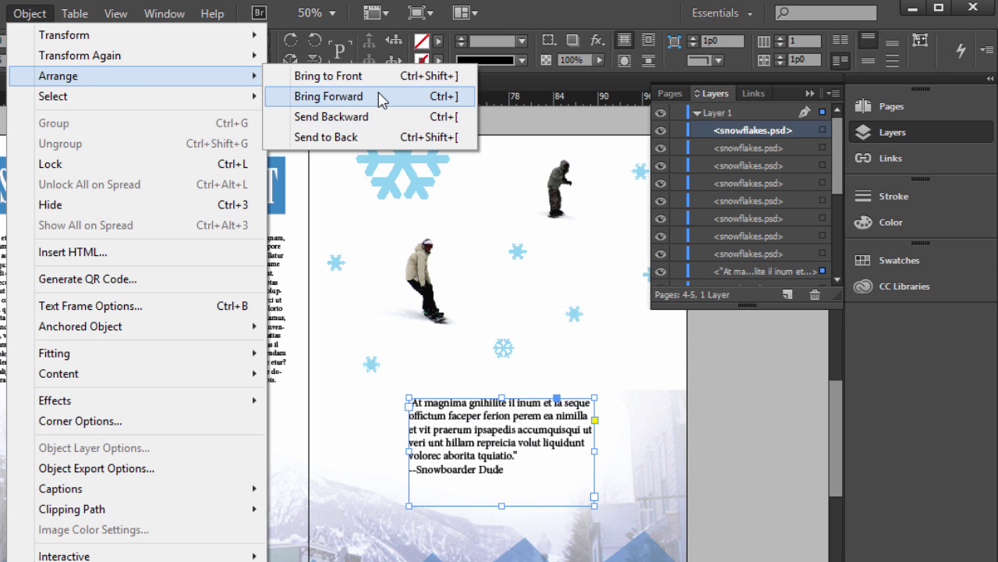
left_click(839, 189)
scroll(839, 206, "down", 3)
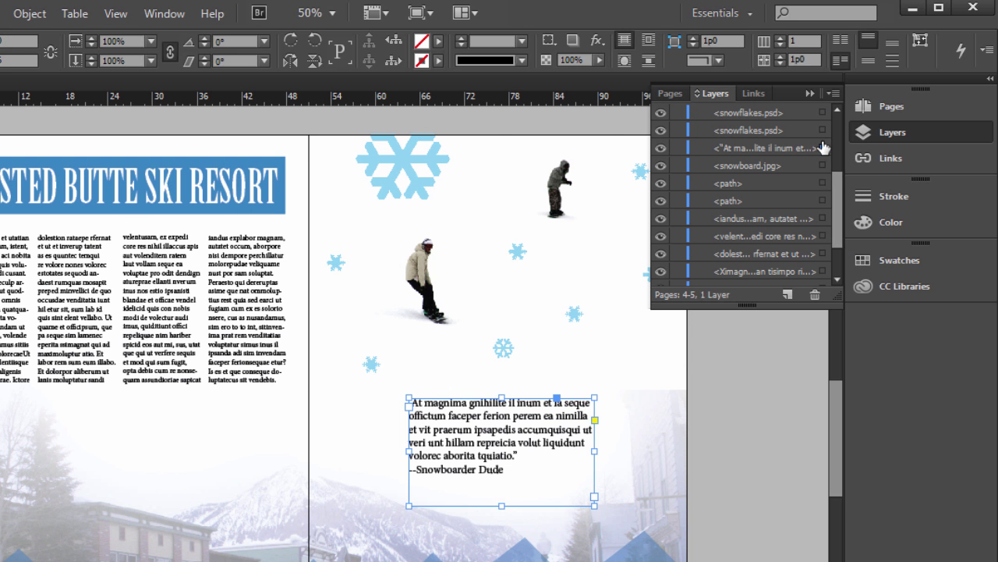
left_click(823, 165)
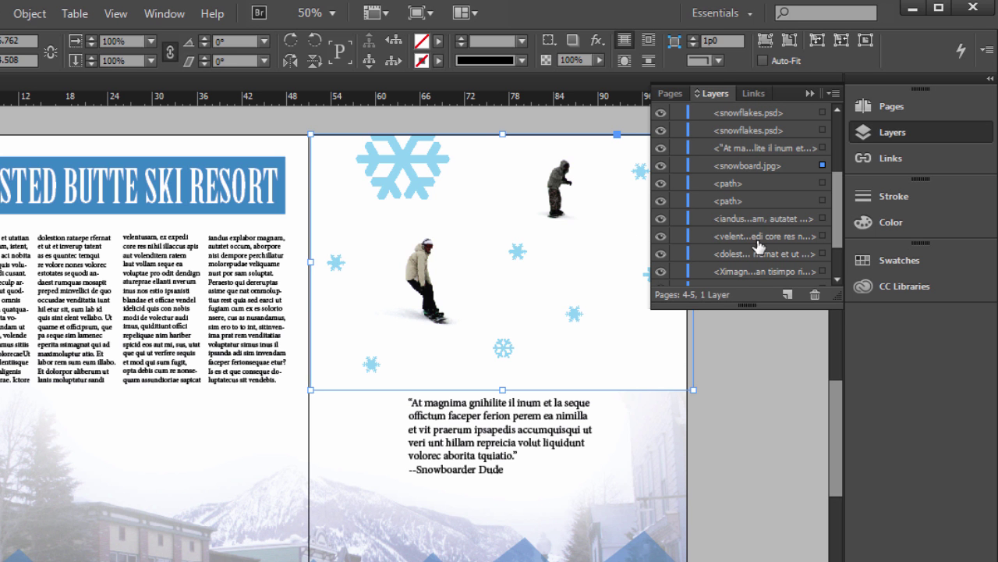
left_click(737, 168)
left_click(736, 166)
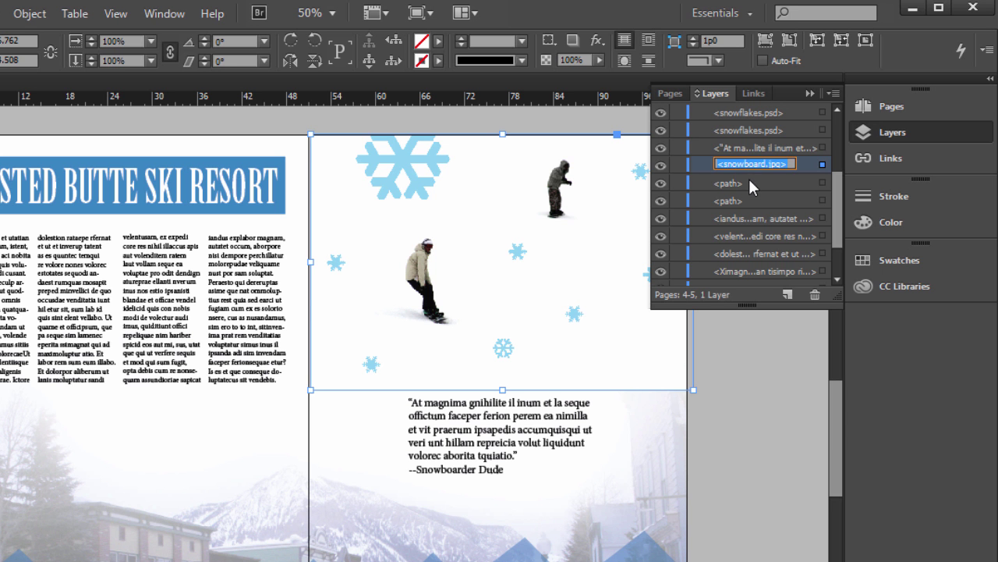
left_click(749, 184)
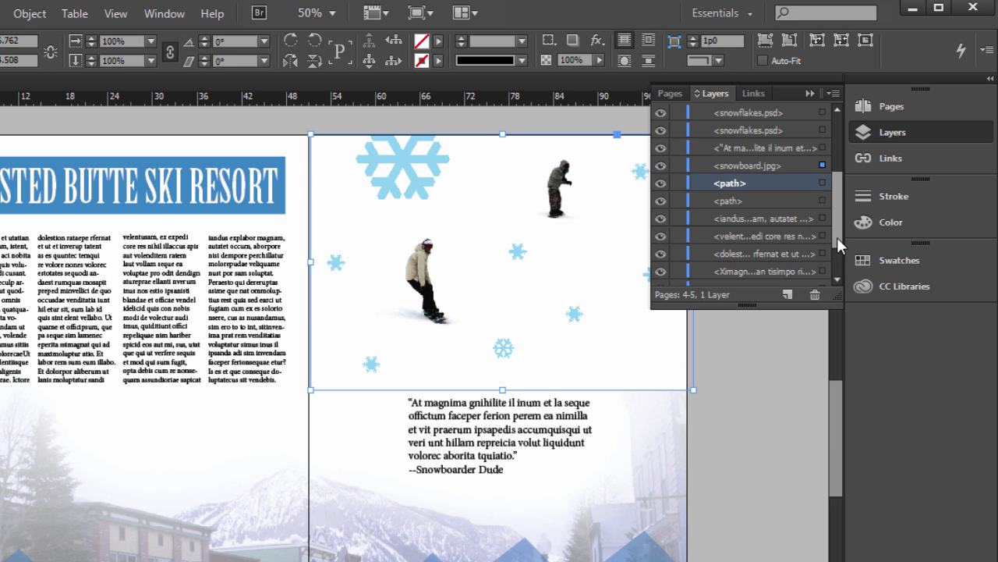
left_click_drag(837, 237, 837, 254)
left_click(737, 226)
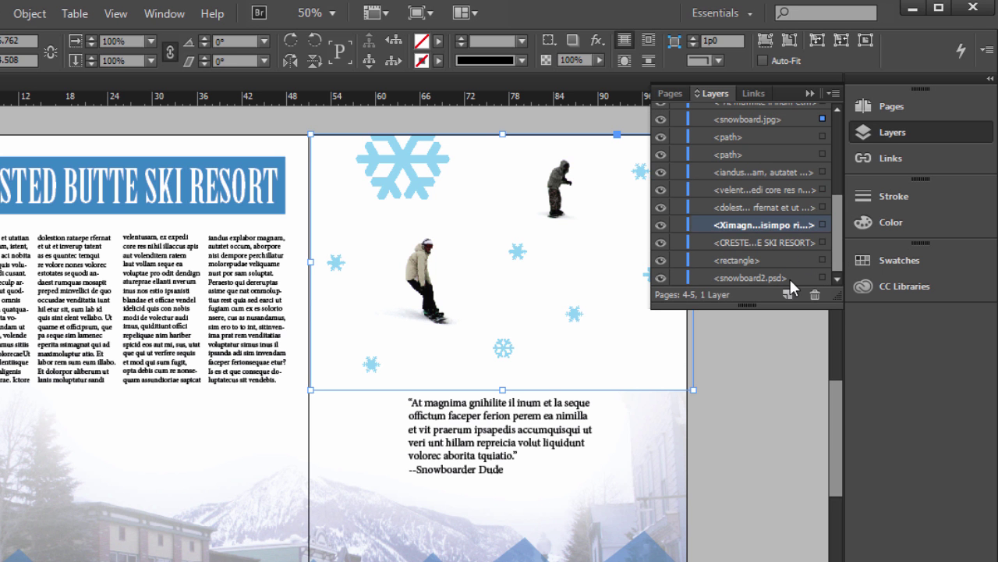
scroll(784, 265, "up", 5)
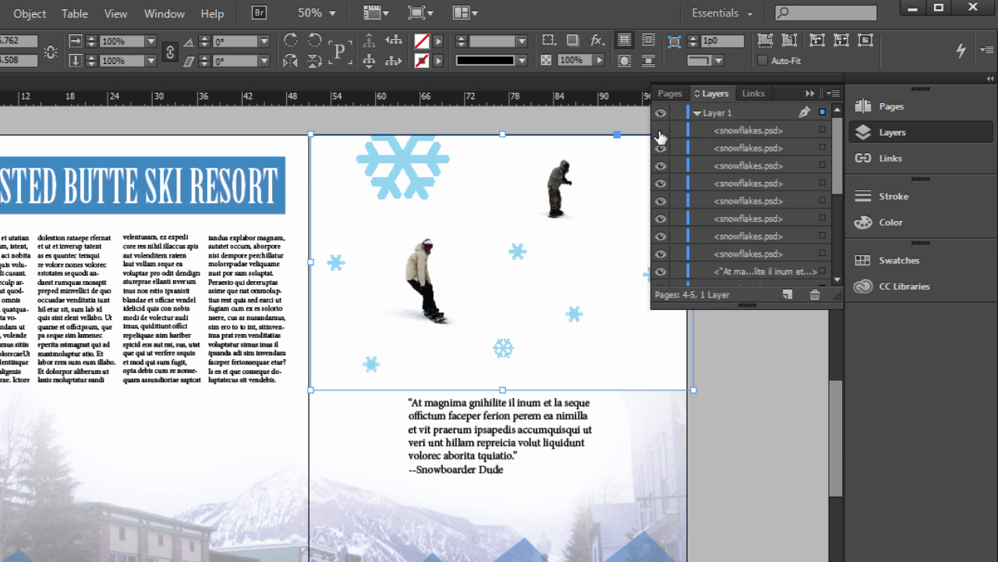
left_click(660, 148)
left_click(661, 148)
- Isolate the second, fourth, sixth and seventh snowflakes in turn, restore all, then select the first snowflake
left_click(660, 149, "alt")
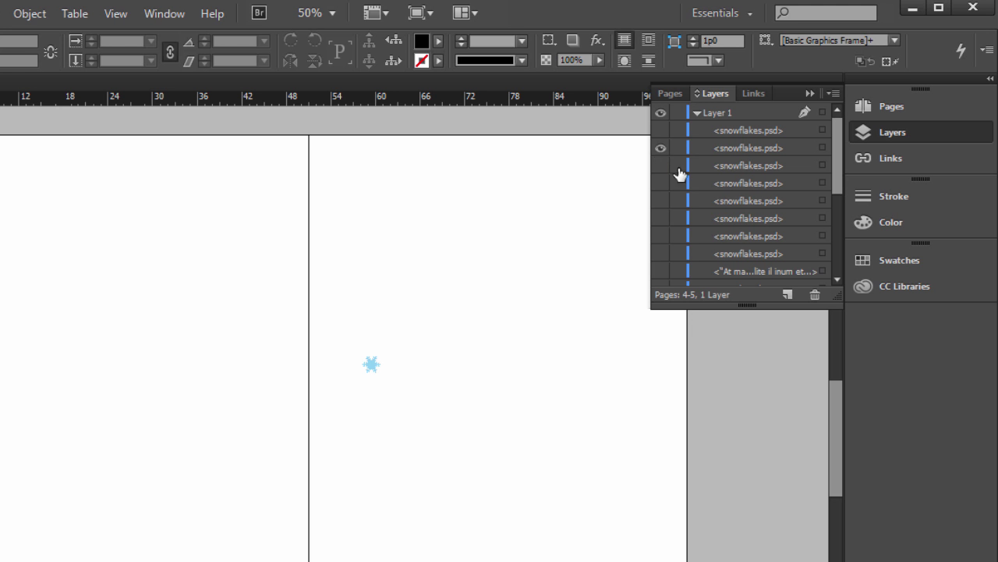
left_click(661, 148, "alt")
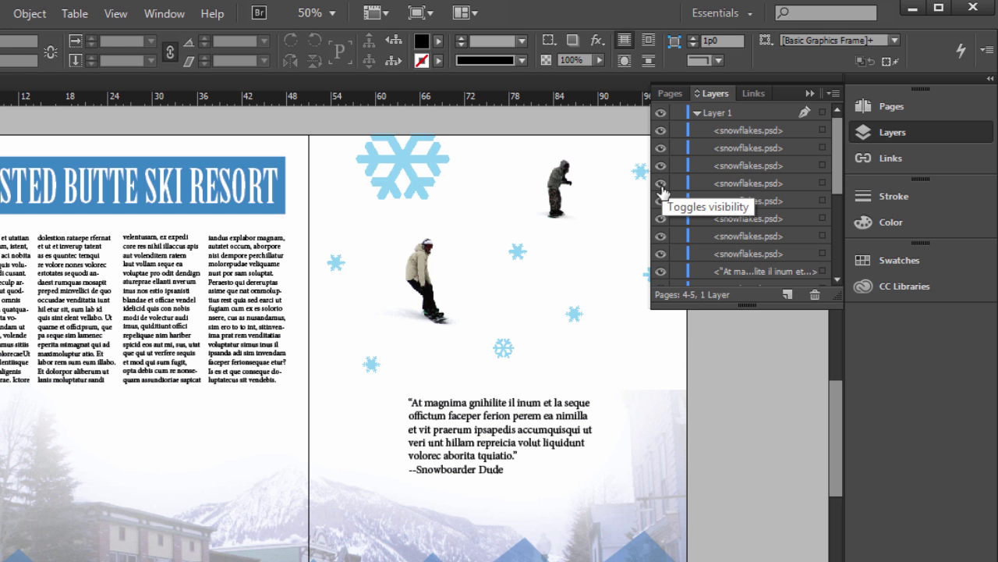
left_click(661, 184, "alt")
left_click(661, 184, "alt")
left_click(661, 218, "alt")
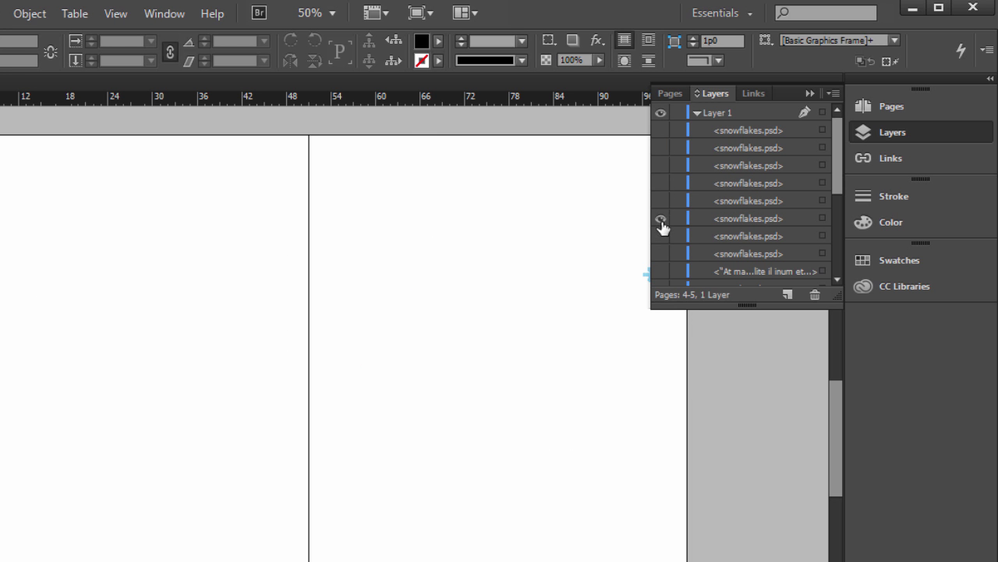
left_click(661, 236, "alt")
left_click(661, 235, "alt")
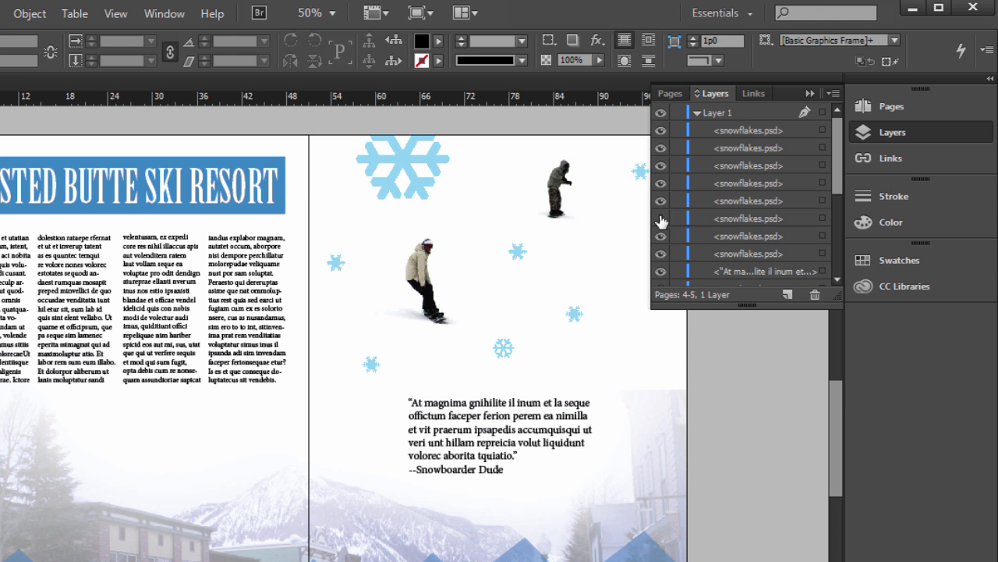
left_click(749, 131)
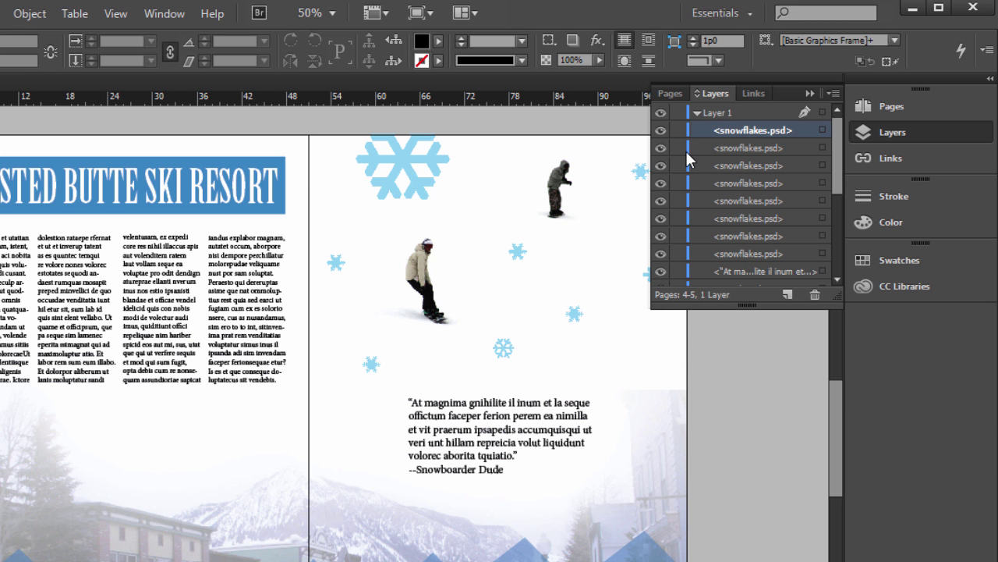
left_click(832, 92)
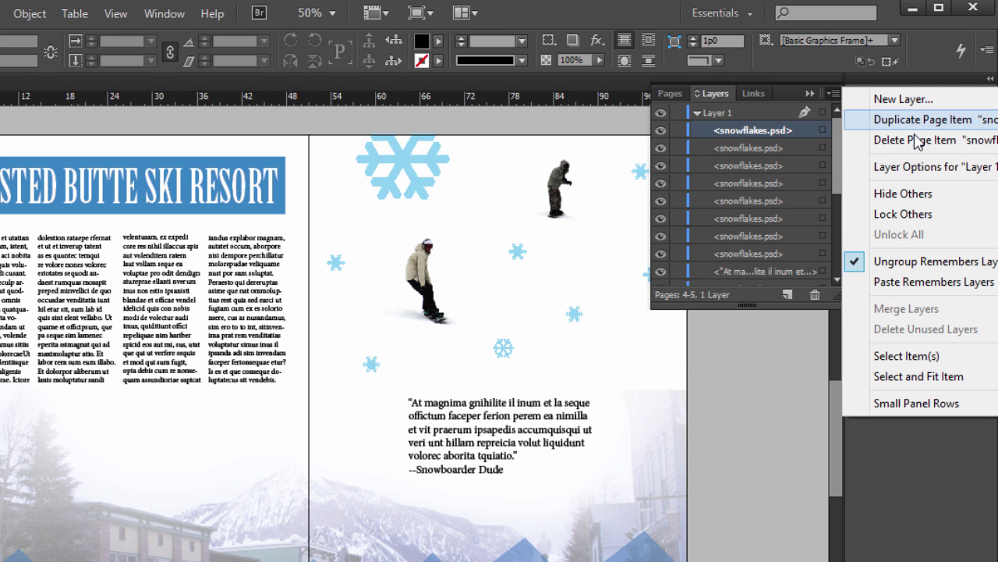
left_click(929, 173)
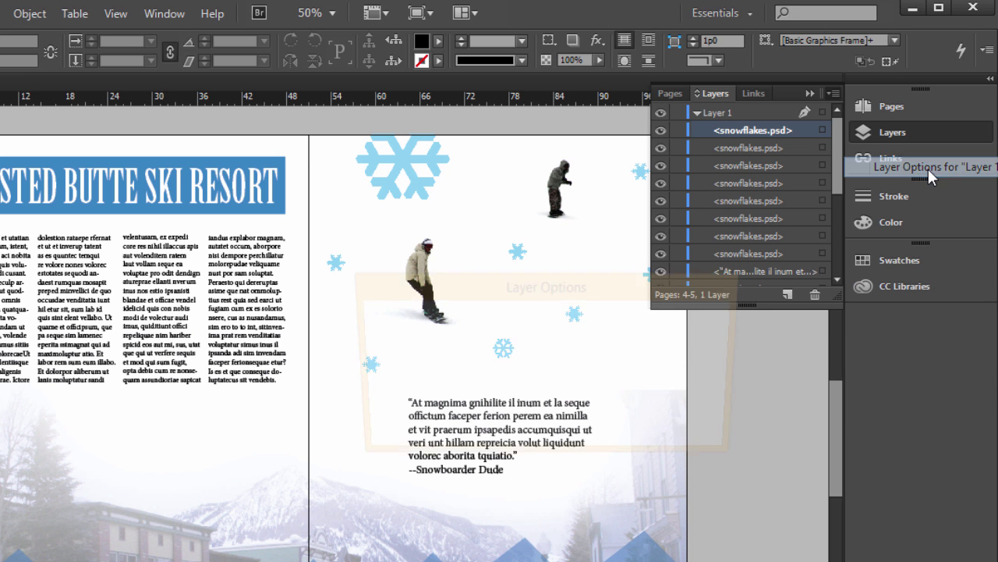
left_click_drag(644, 284, 604, 322)
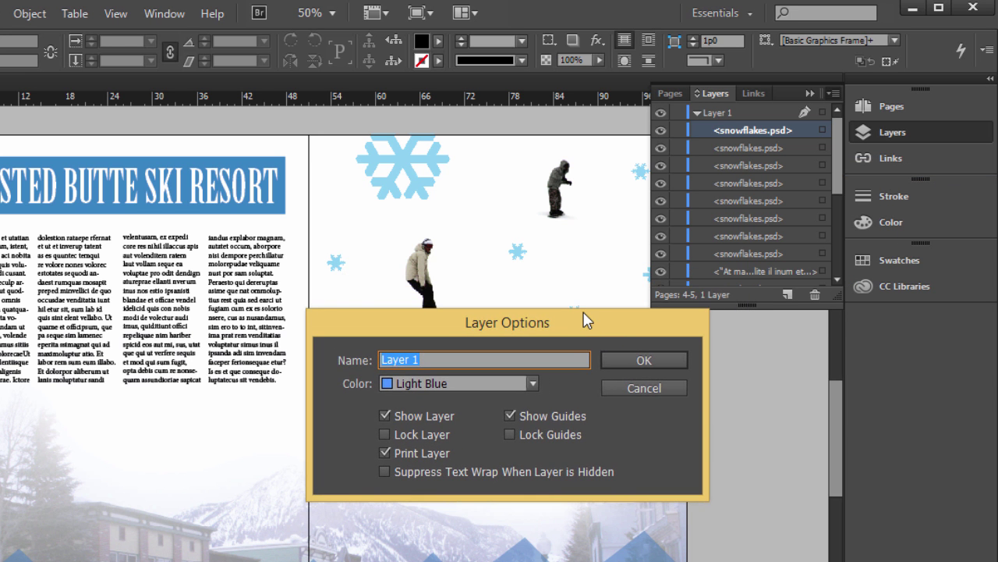
left_click(464, 383)
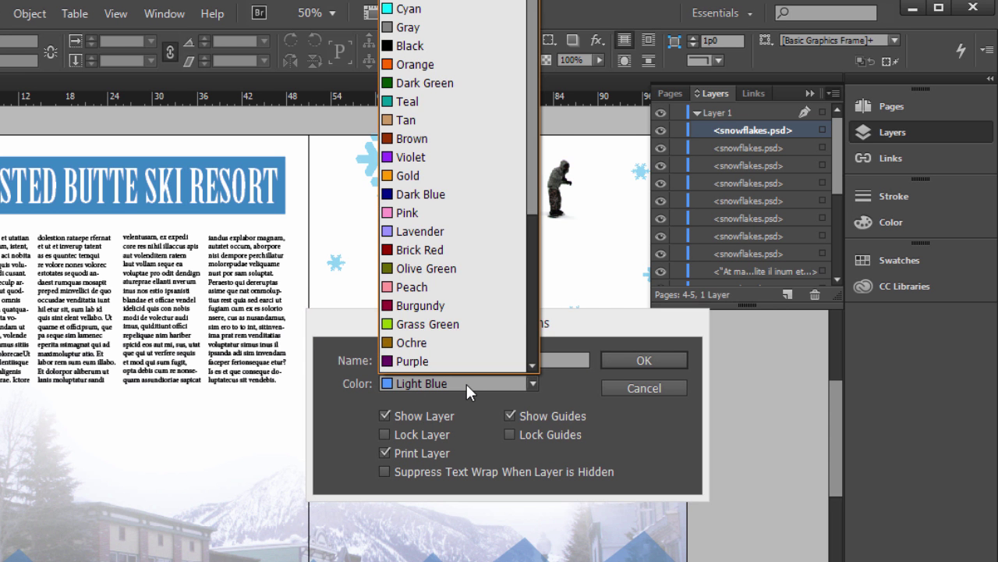
left_click(466, 383)
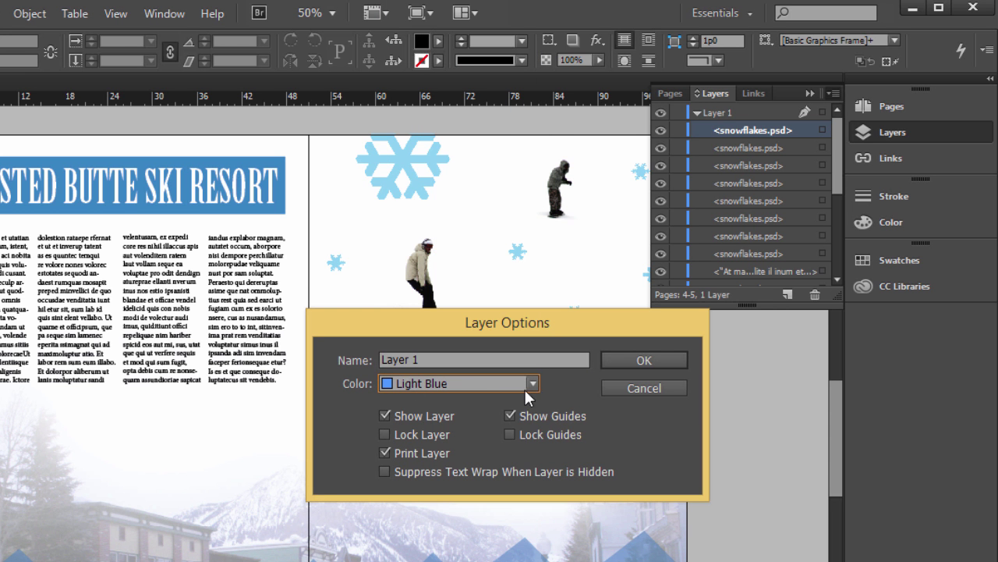
left_click(383, 453)
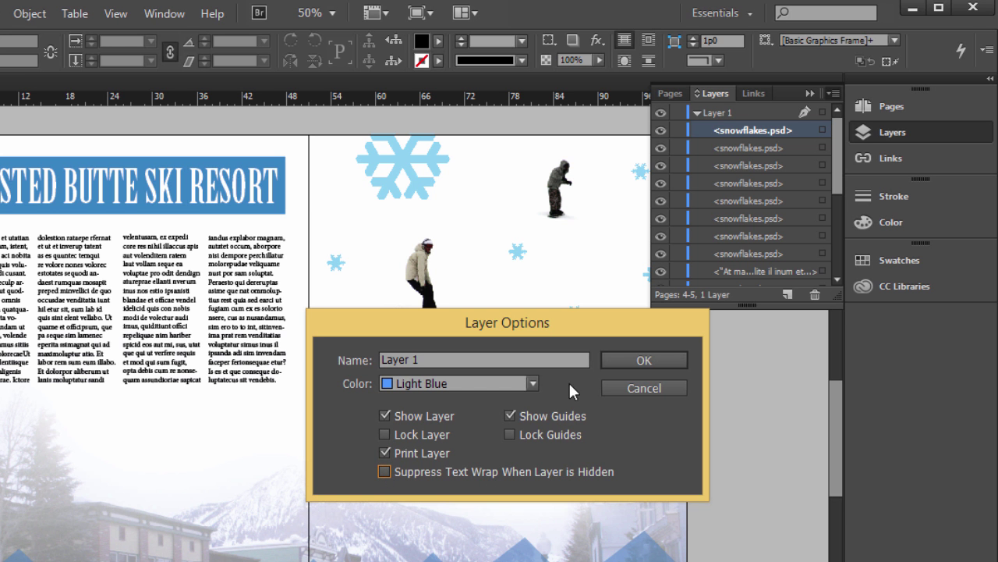
left_click(624, 386)
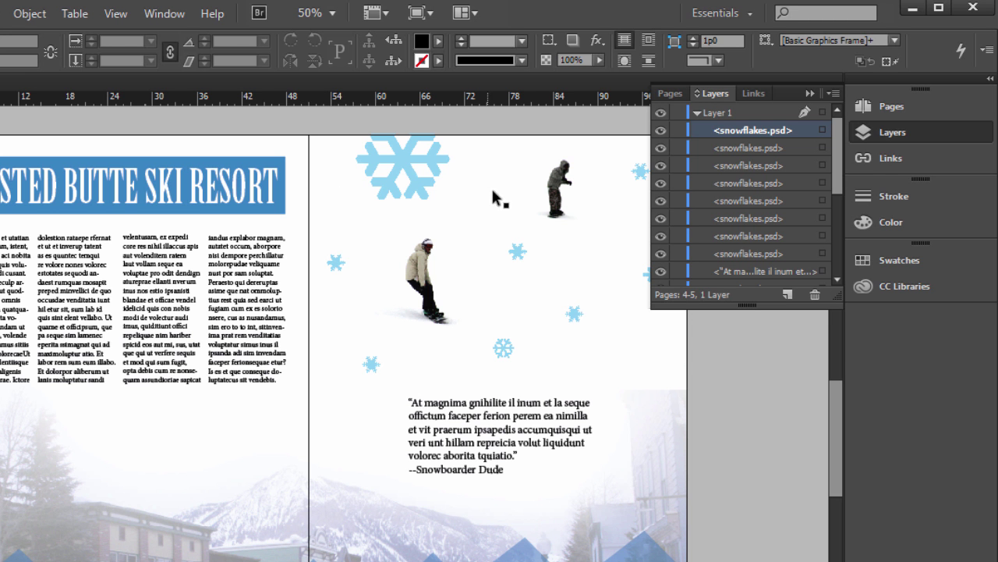
- Collapse Layer 1 and create a new Layer 2 above it
left_click(830, 94)
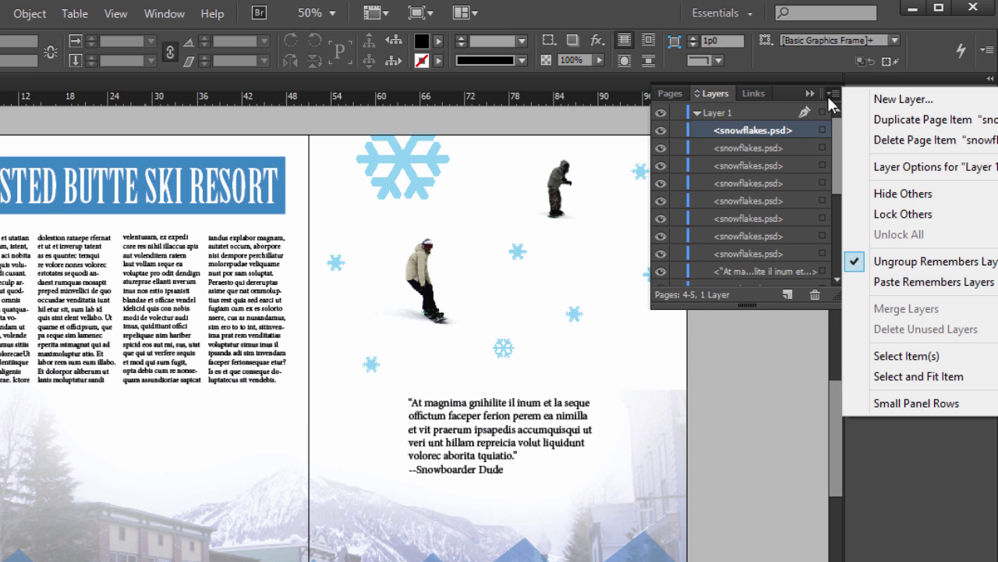
left_click(709, 124)
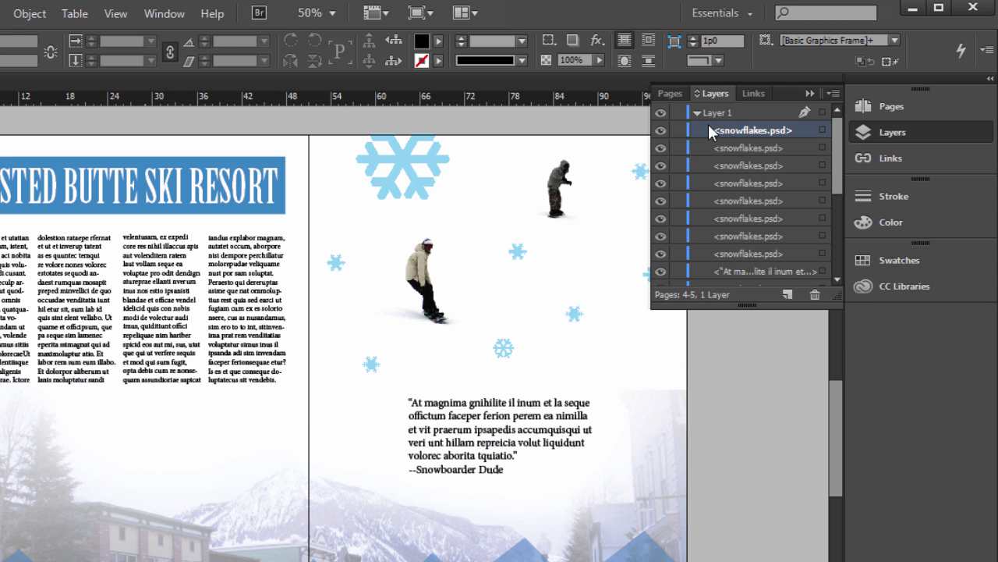
left_click(698, 114)
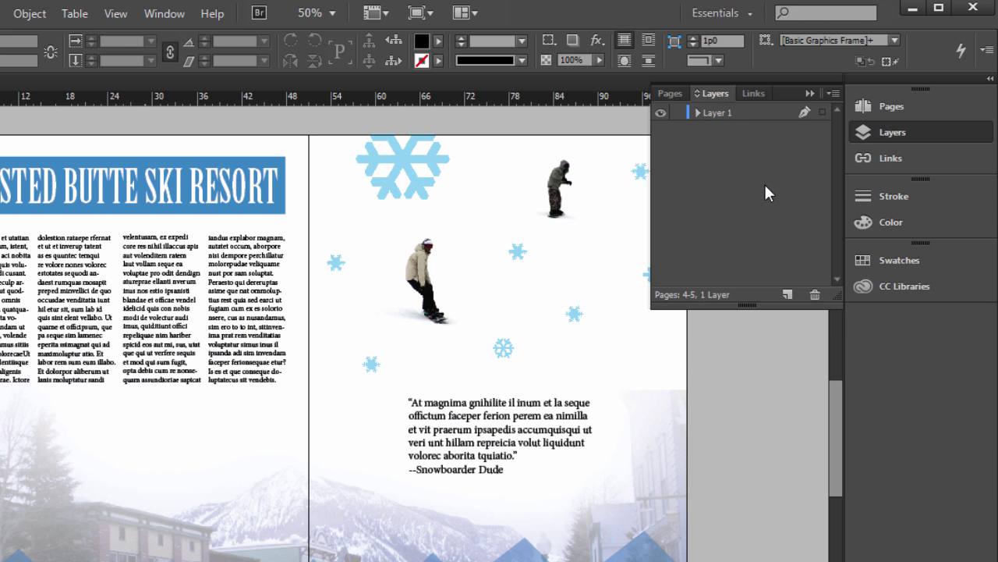
left_click(788, 295)
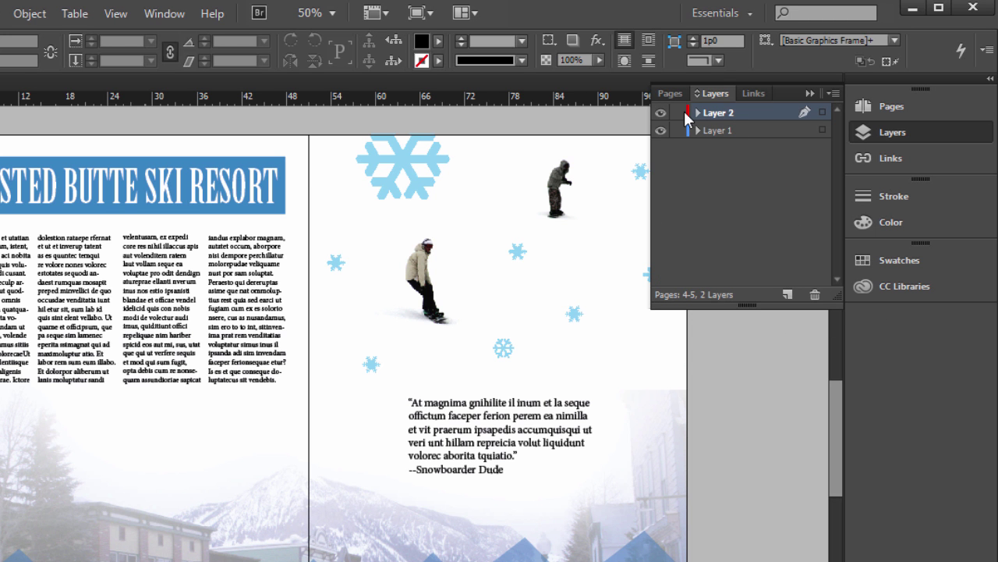
- Move the second snowflakes.psd item from Layer 1 into Layer 2 and expand Layer 2 to confirm
left_click(702, 131)
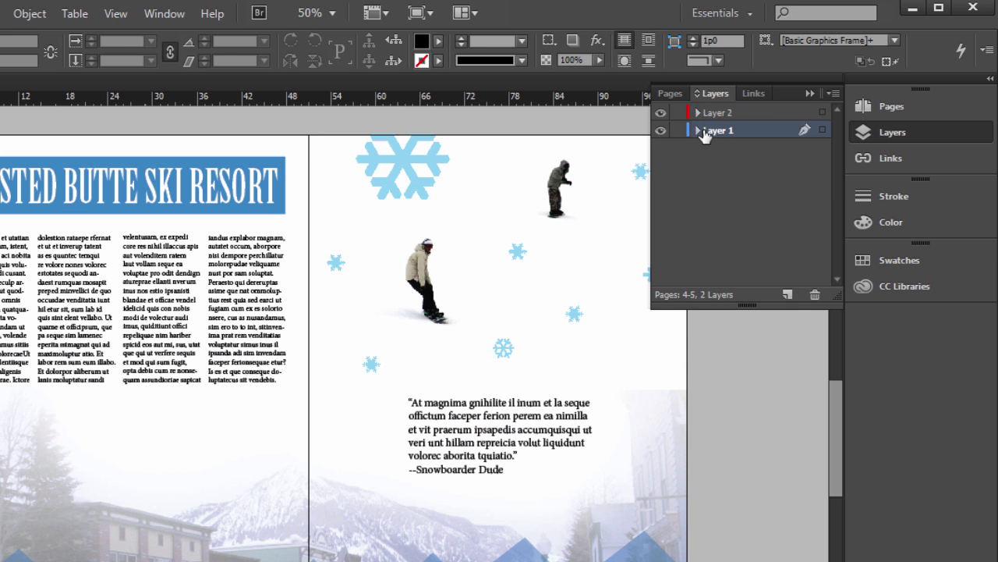
left_click(722, 147)
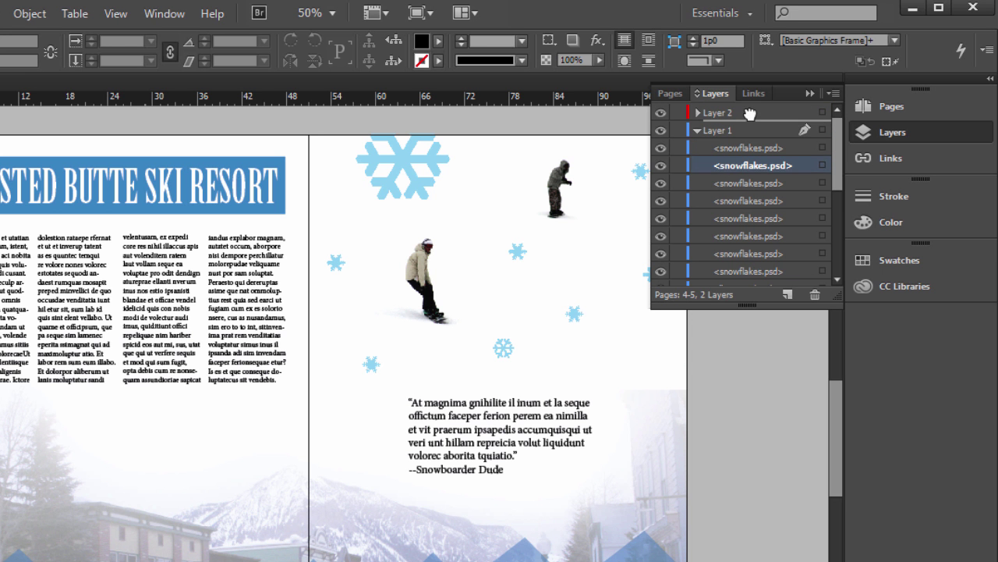
left_click(696, 113)
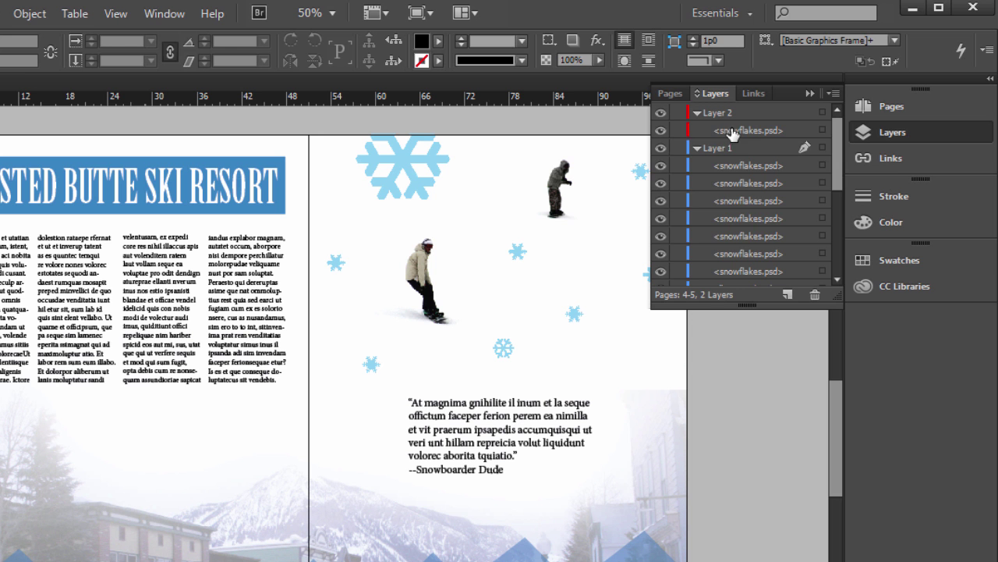
left_click(696, 148)
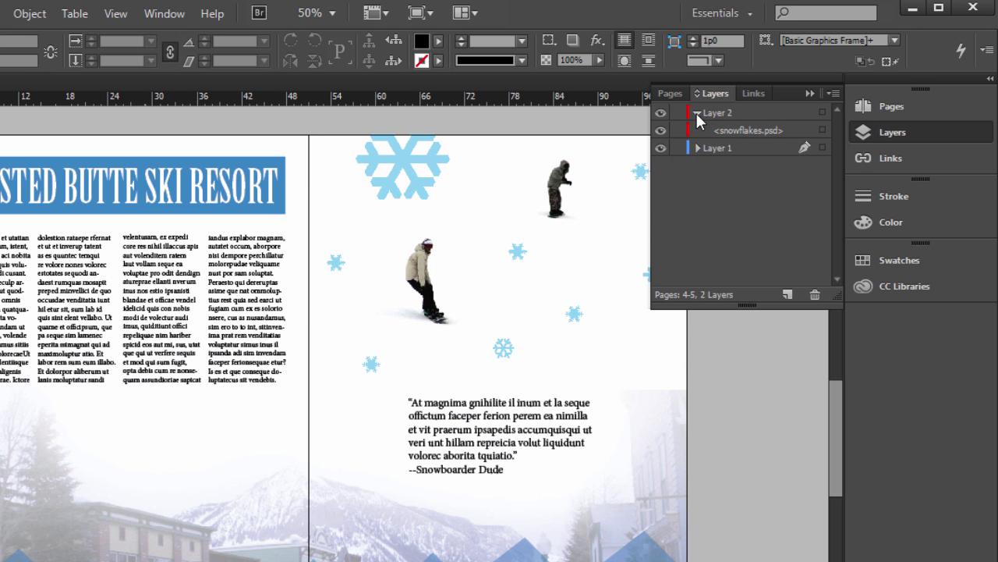
left_click(697, 113)
left_click(698, 113)
left_click(699, 113)
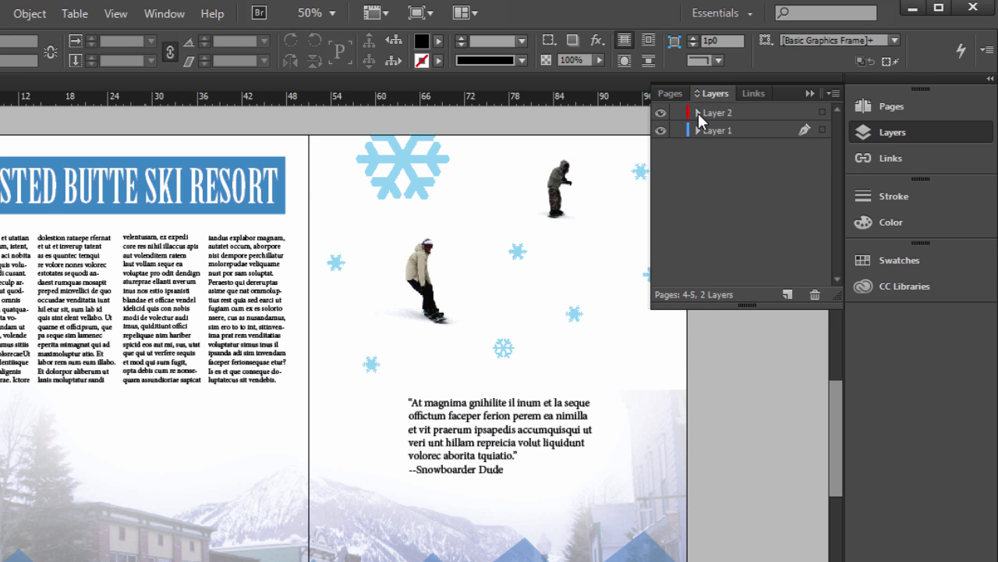
left_click(698, 113)
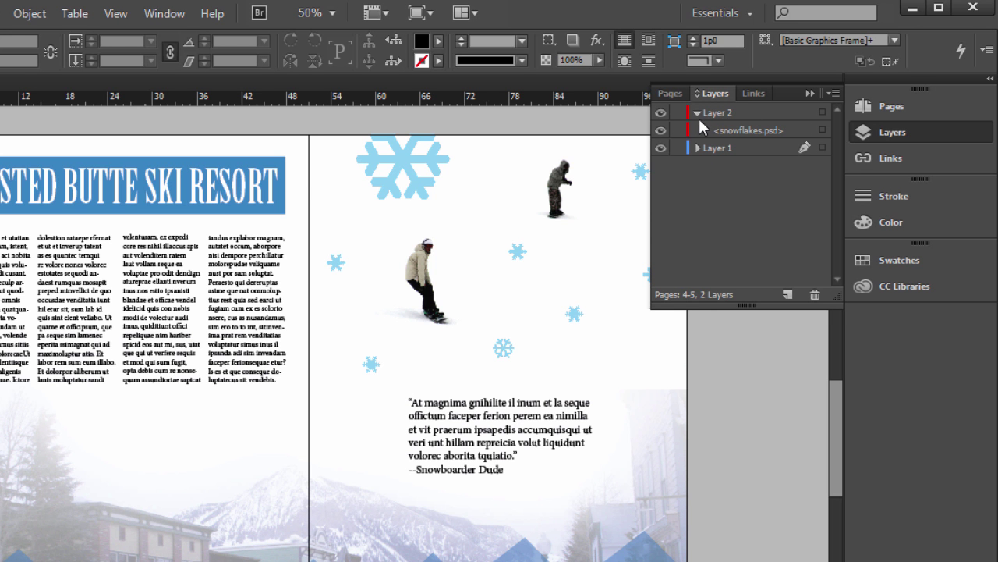
- Collapse Layer 2 and the Layers panel, then scroll to view the whole ski resort spread
left_click(699, 113)
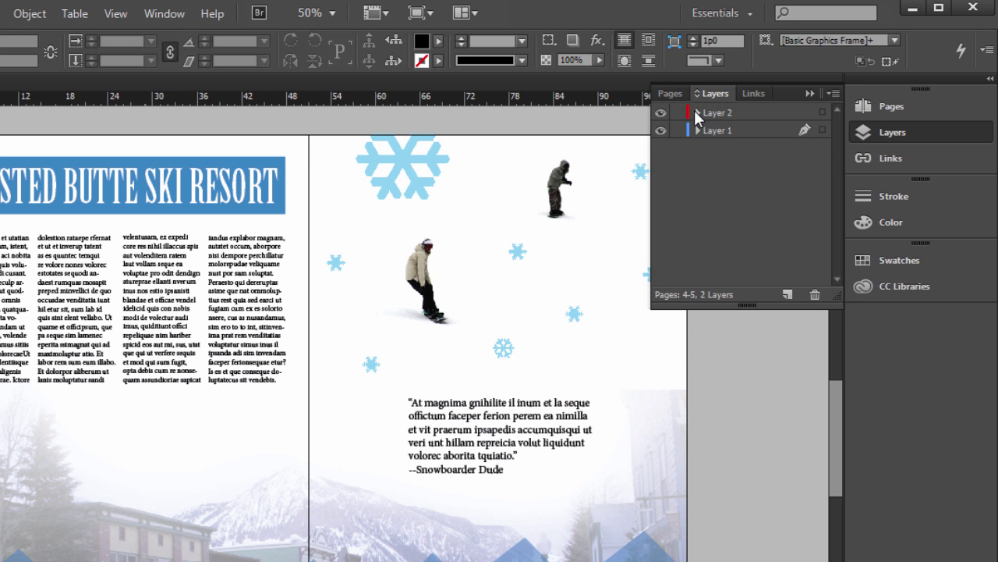
left_click(810, 93)
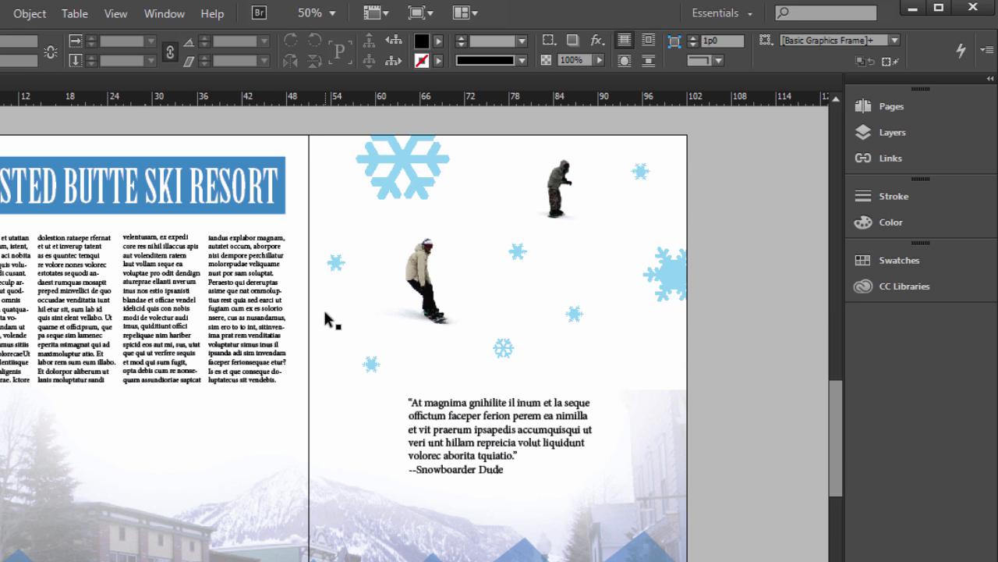
mouse_move(843, 457)
left_mouse_down()
mouse_move(838, 470)
mouse_move(827, 457)
left_mouse_up()
scroll(827, 457, "up", 1)
scroll(780, 464, "down", 1)
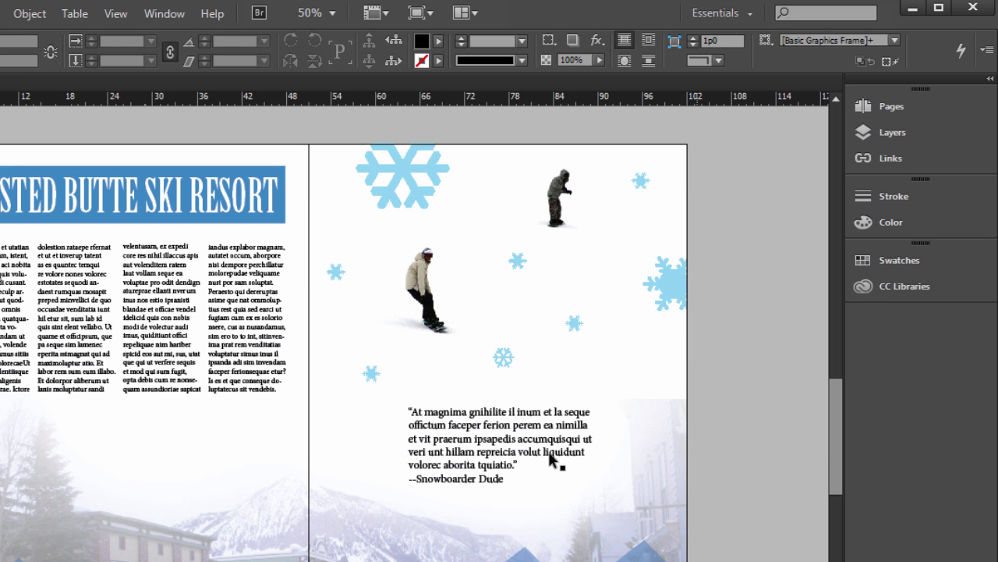